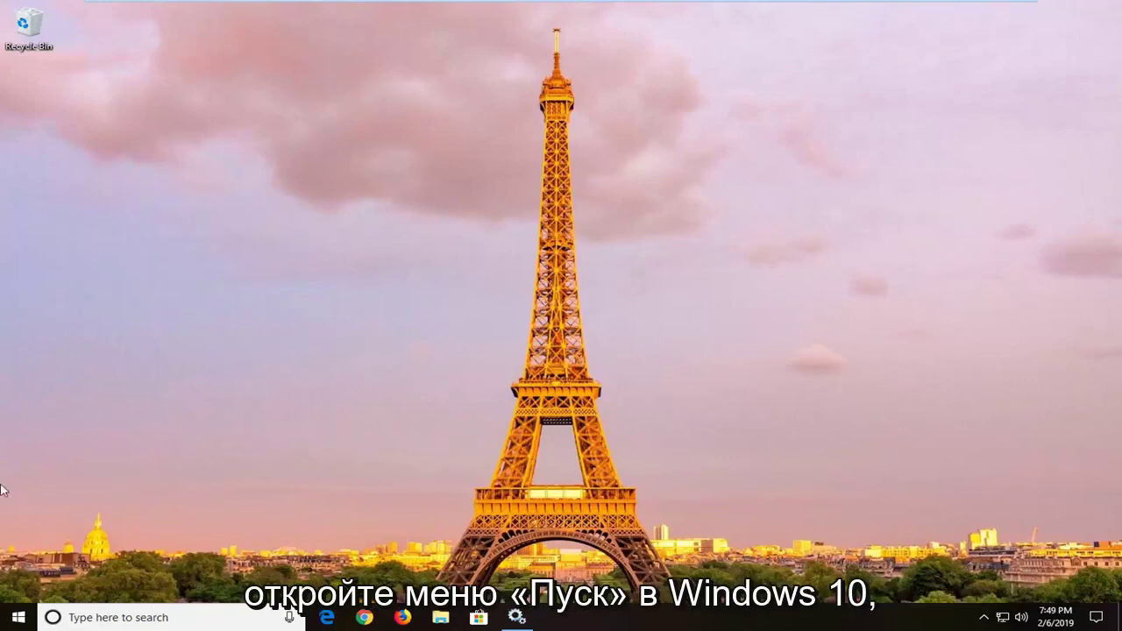
Search Windows for 'troubleshoot' and open the Troubleshoot settings page.
left_click(15, 617)
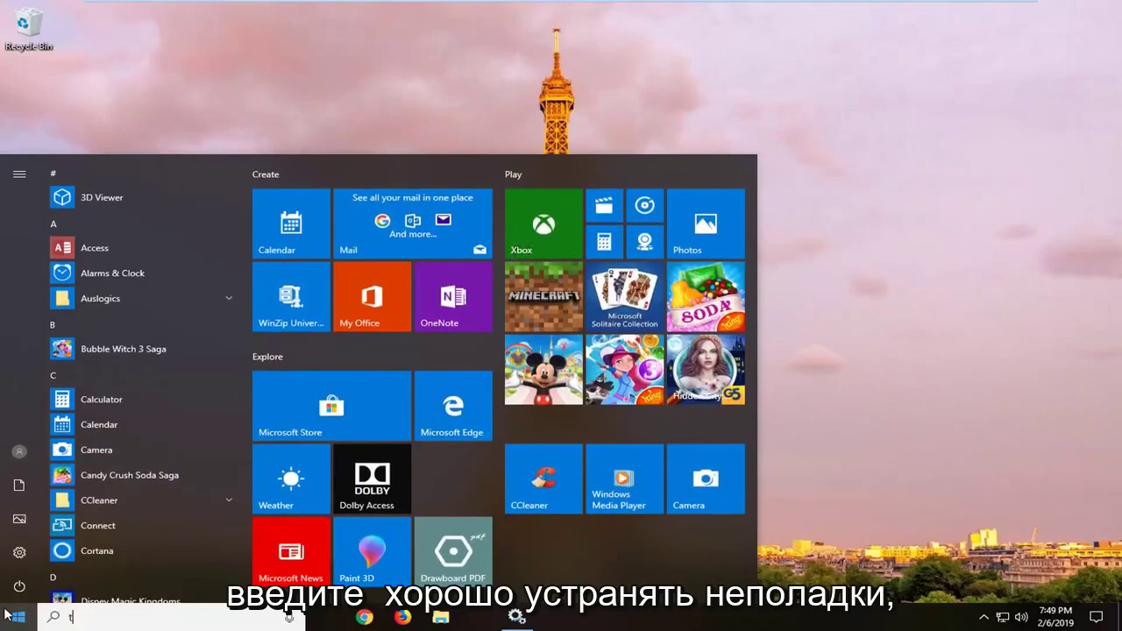
type("t")
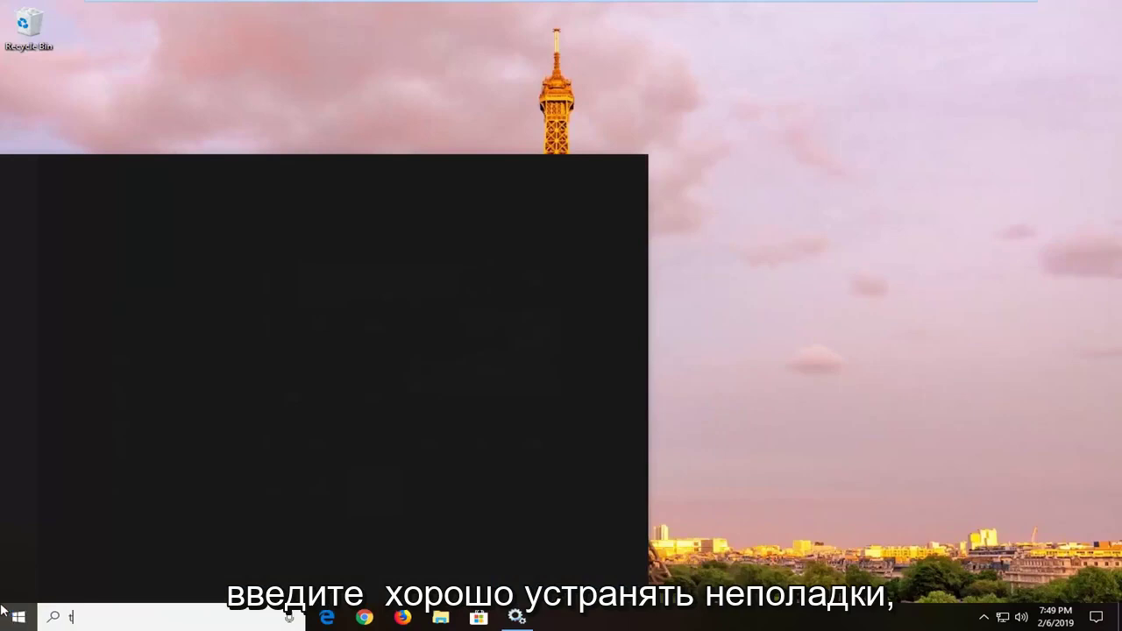
type("roubleshoot")
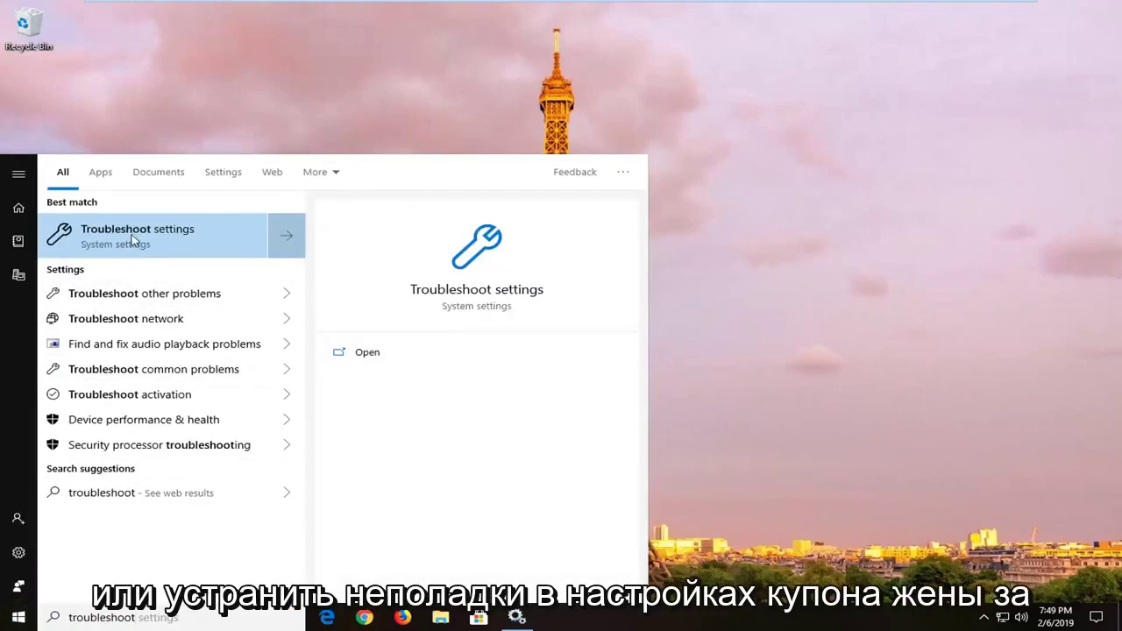
left_click(132, 238)
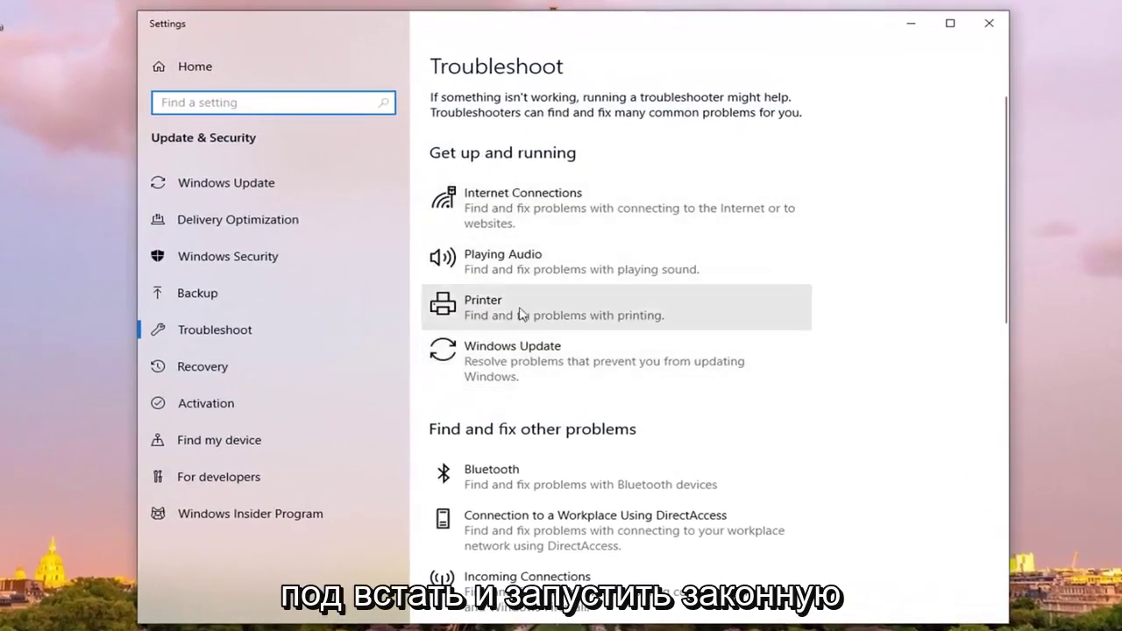
Run the Windows Update troubleshooter, dismiss its 'couldn't identify the problem' result, and close Settings.
left_click(570, 375)
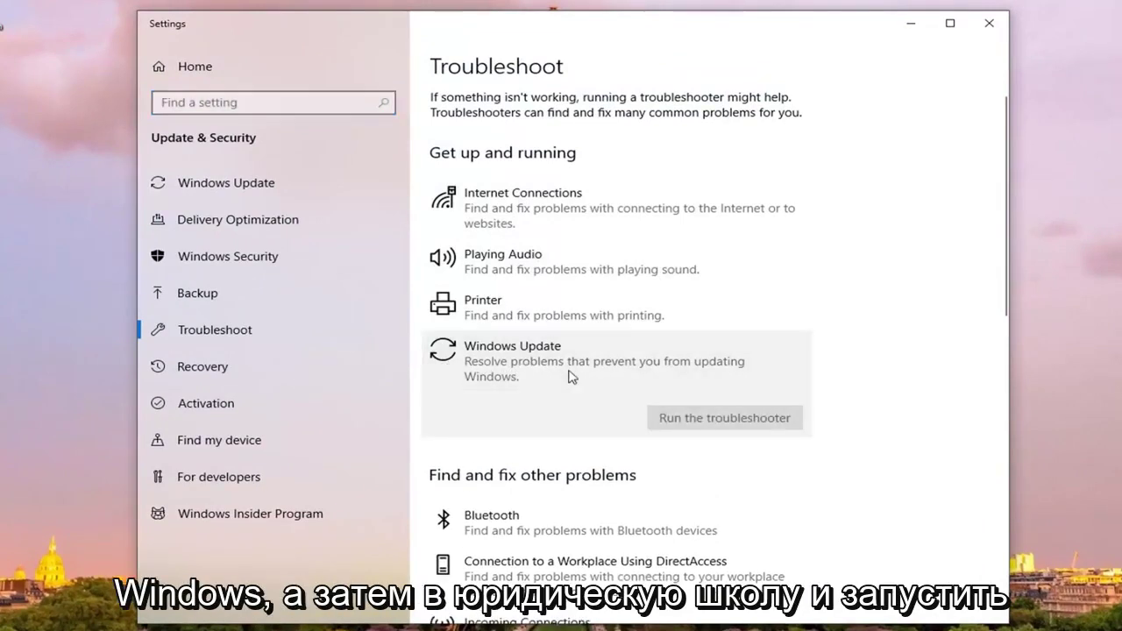
left_click(724, 419)
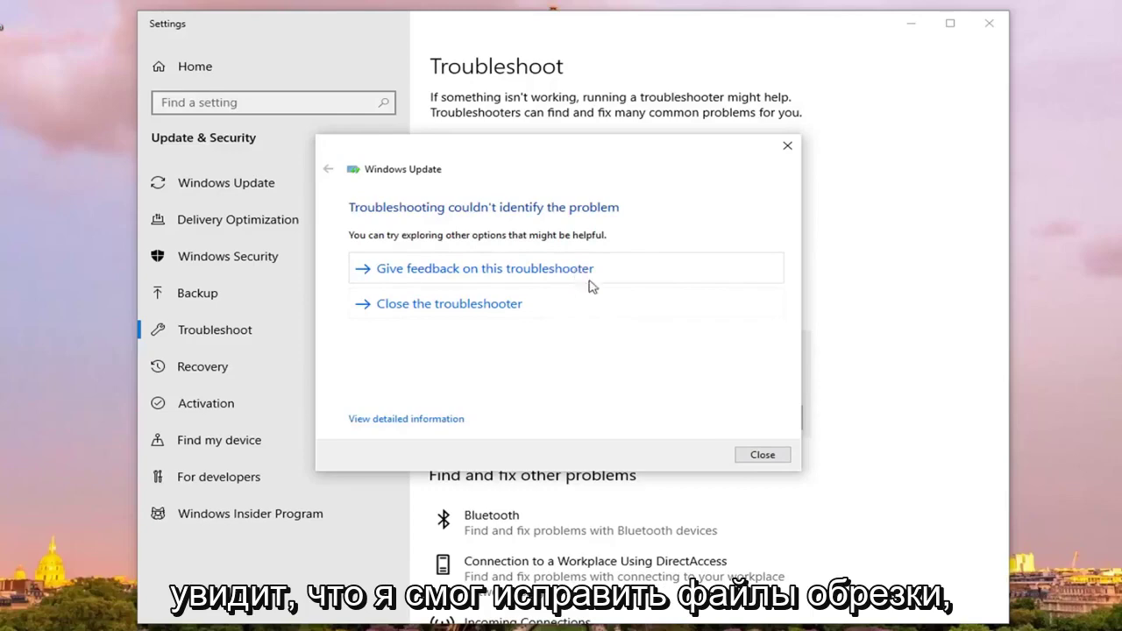
left_click(761, 456)
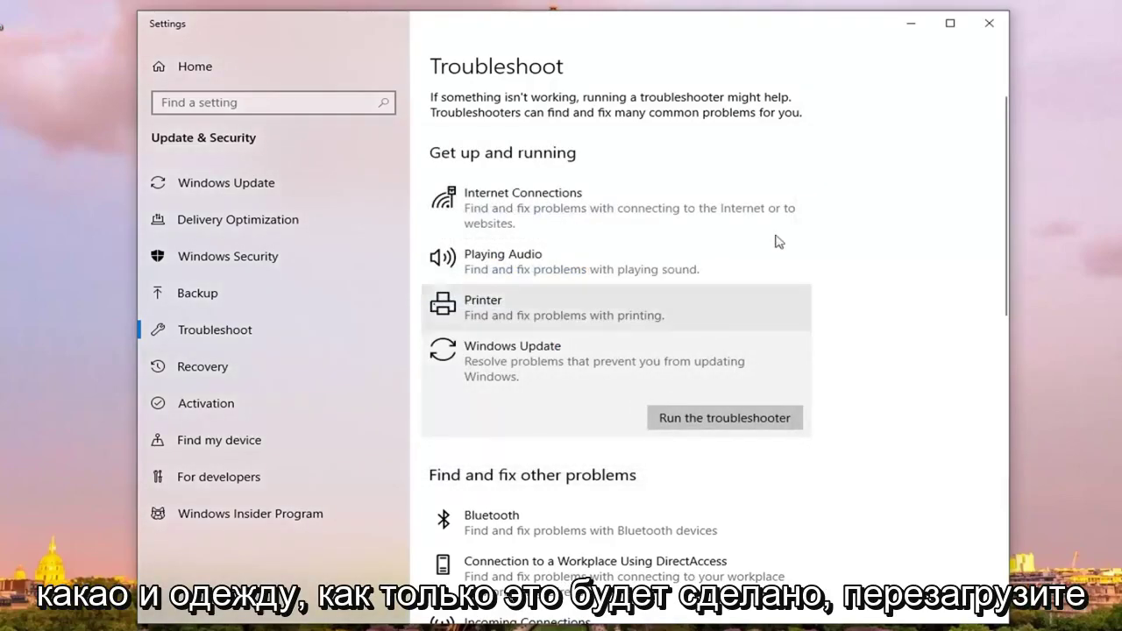
left_click(989, 27)
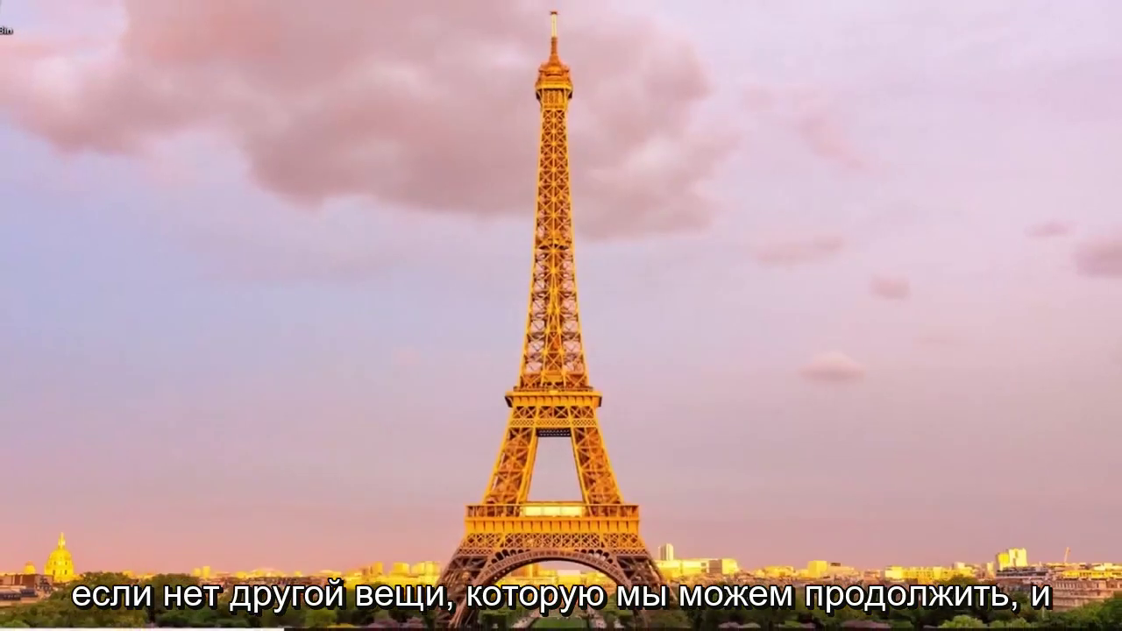
Search Windows for 'services' and launch the Services desktop app.
left_click(18, 617)
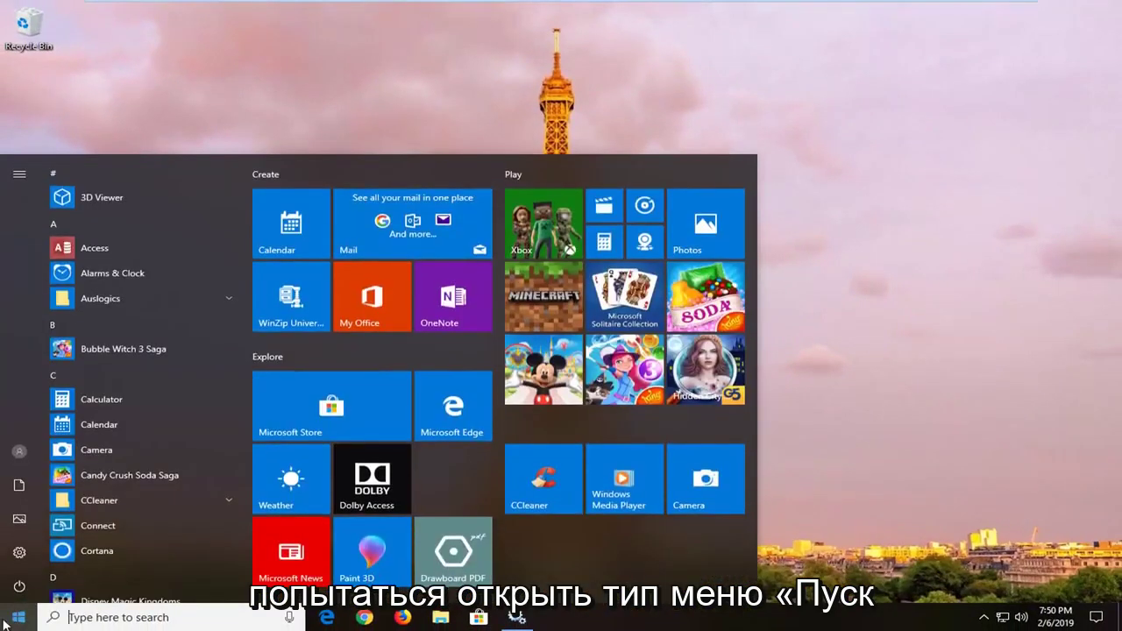
type("services")
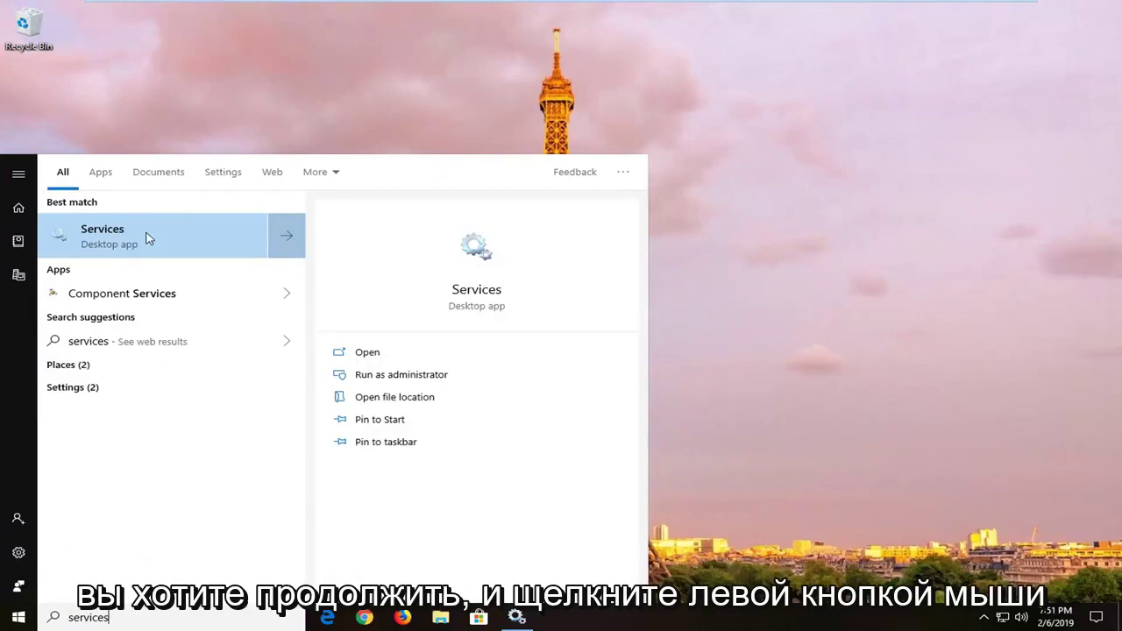
left_click(148, 238)
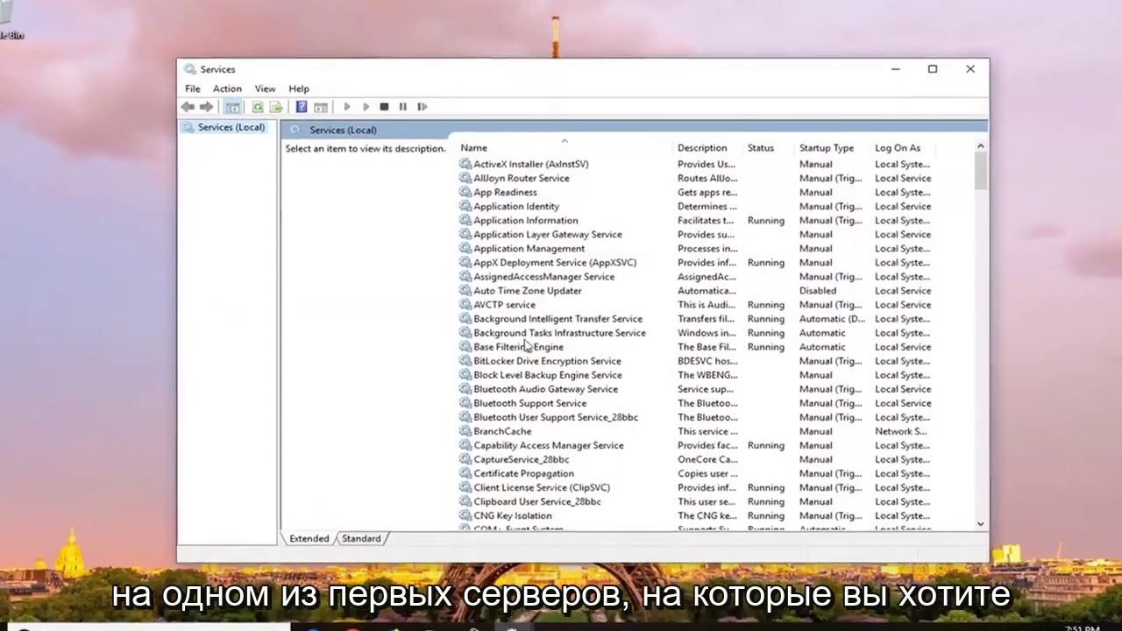
Stop the Background Intelligent Transfer Service from its properties dialog.
left_click(527, 334)
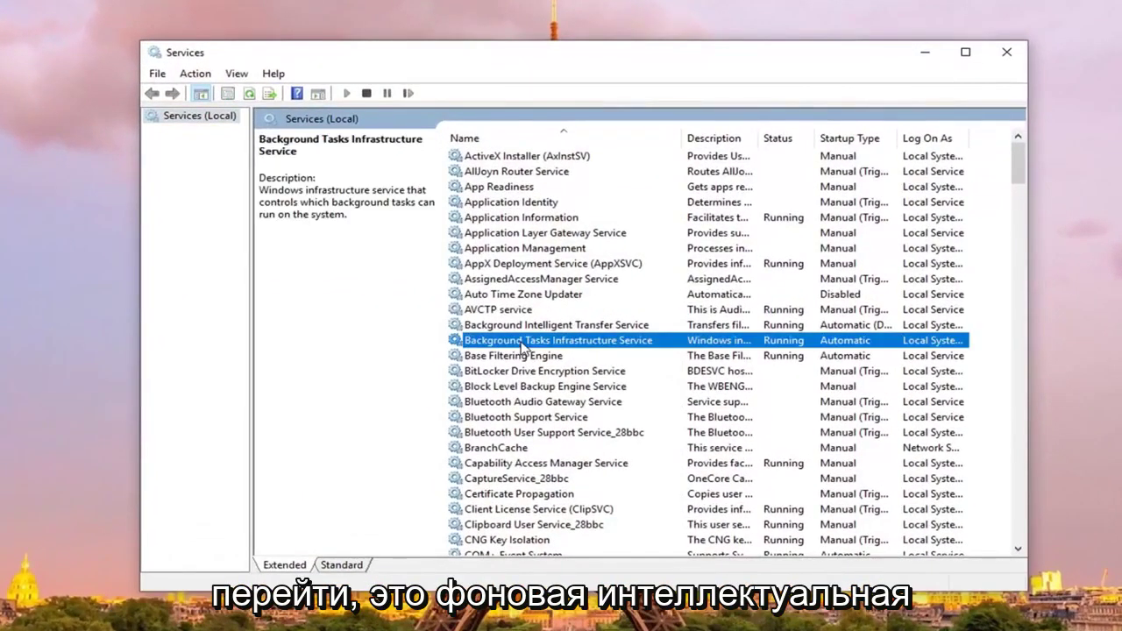
double_click(540, 342)
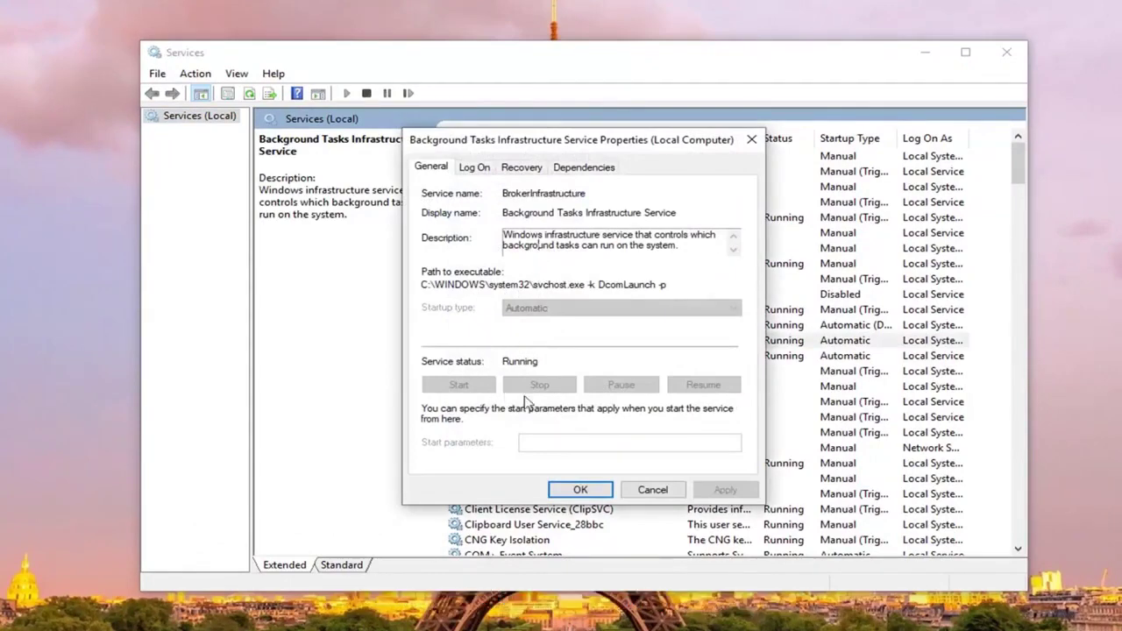
left_click(652, 490)
left_click(570, 326)
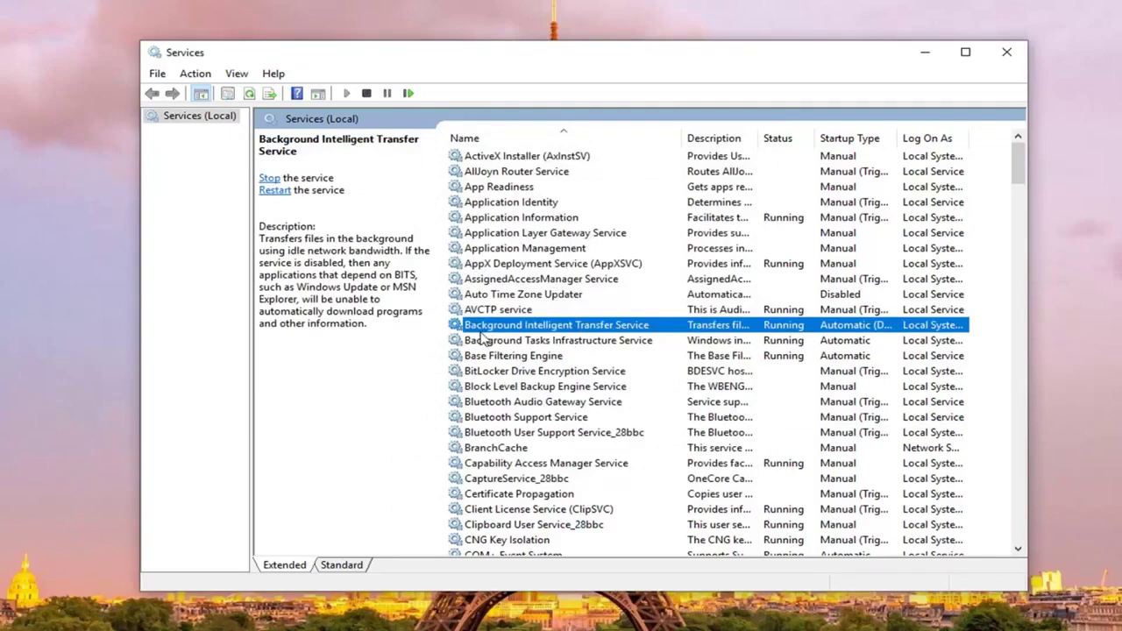
double_click(607, 327)
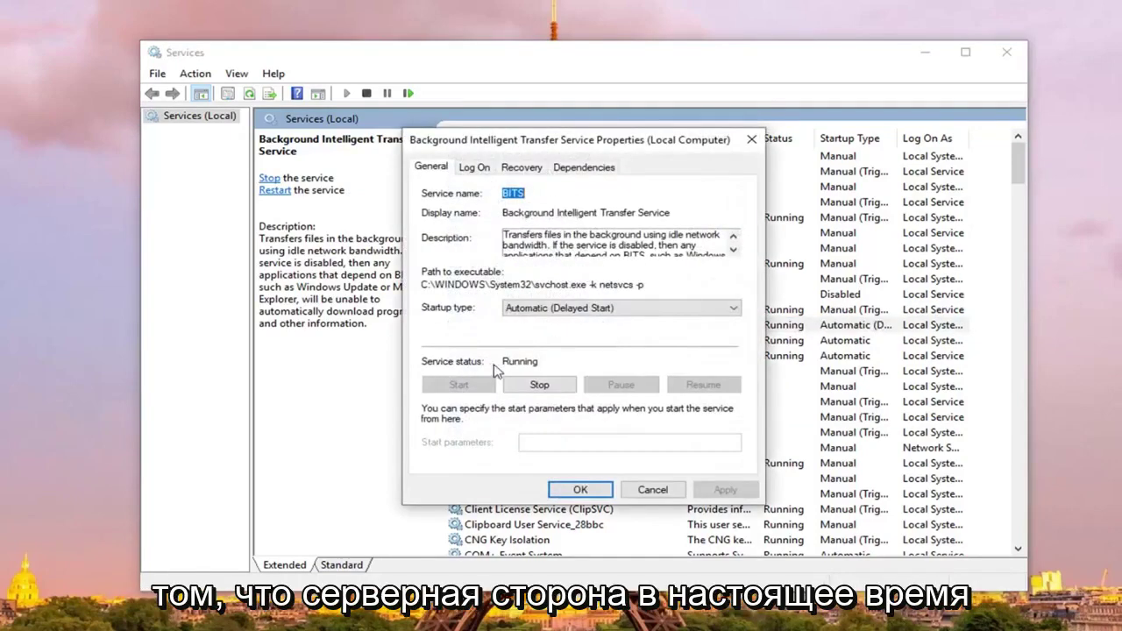
left_click(549, 389)
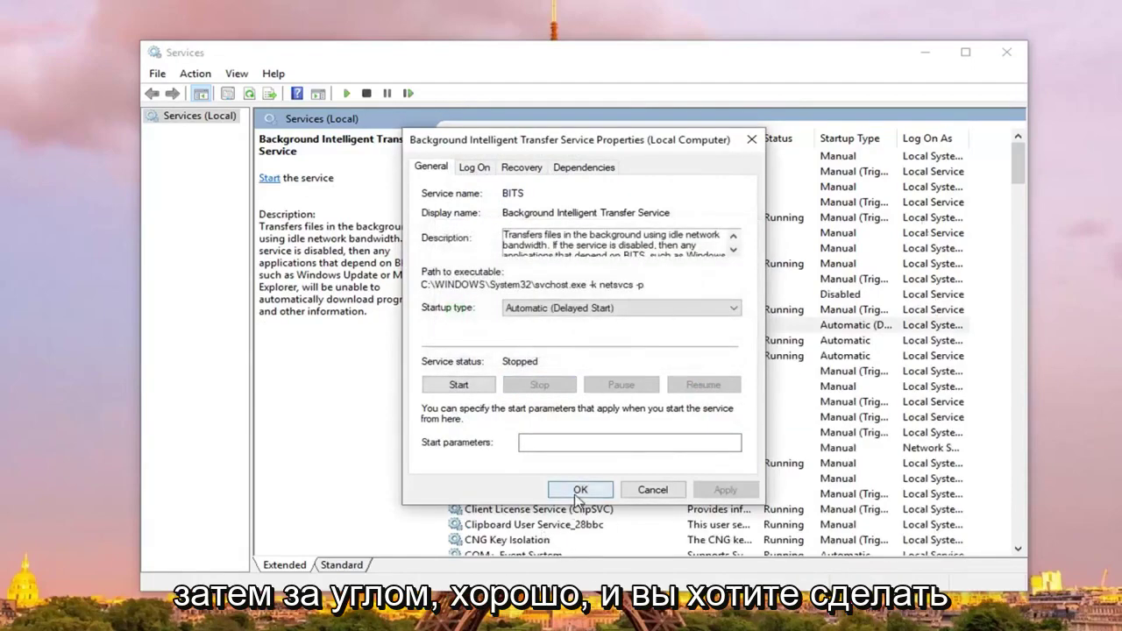
left_click(581, 490)
Stop the Windows Update service, then minimize the Services window.
left_click_drag(1018, 164, 1017, 513)
left_click(507, 465)
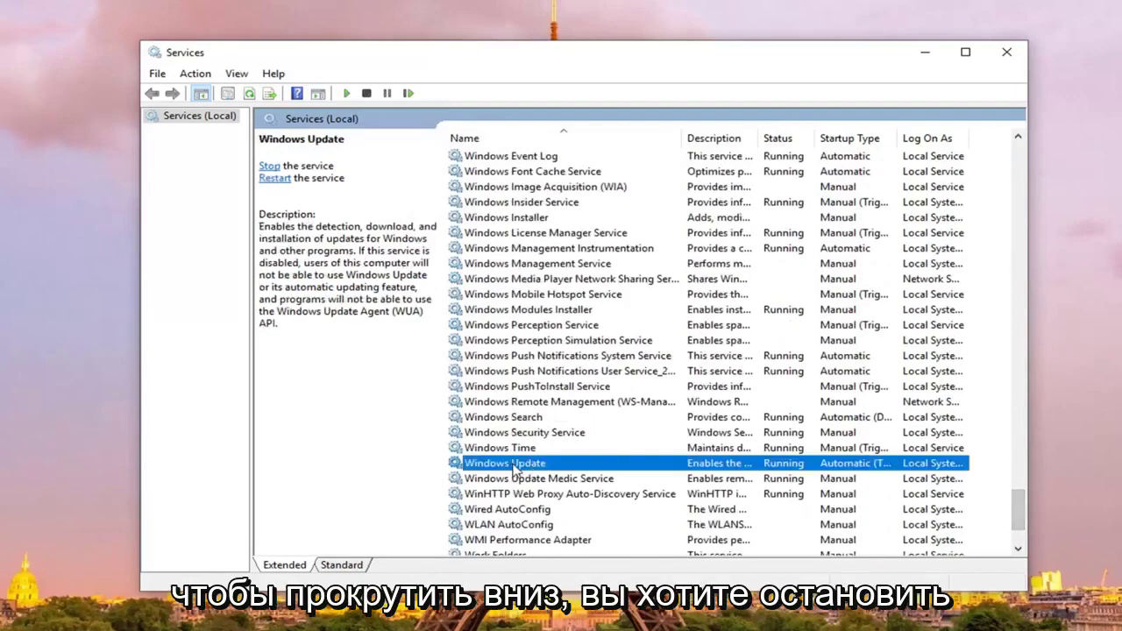
double_click(513, 470)
left_click(538, 385)
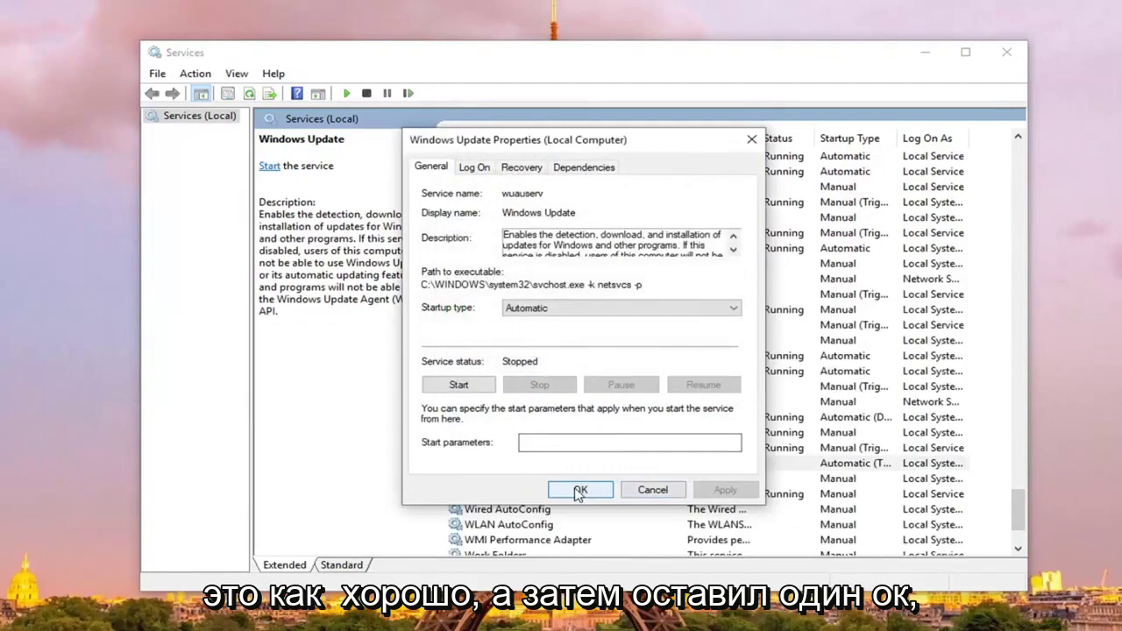
left_click(580, 490)
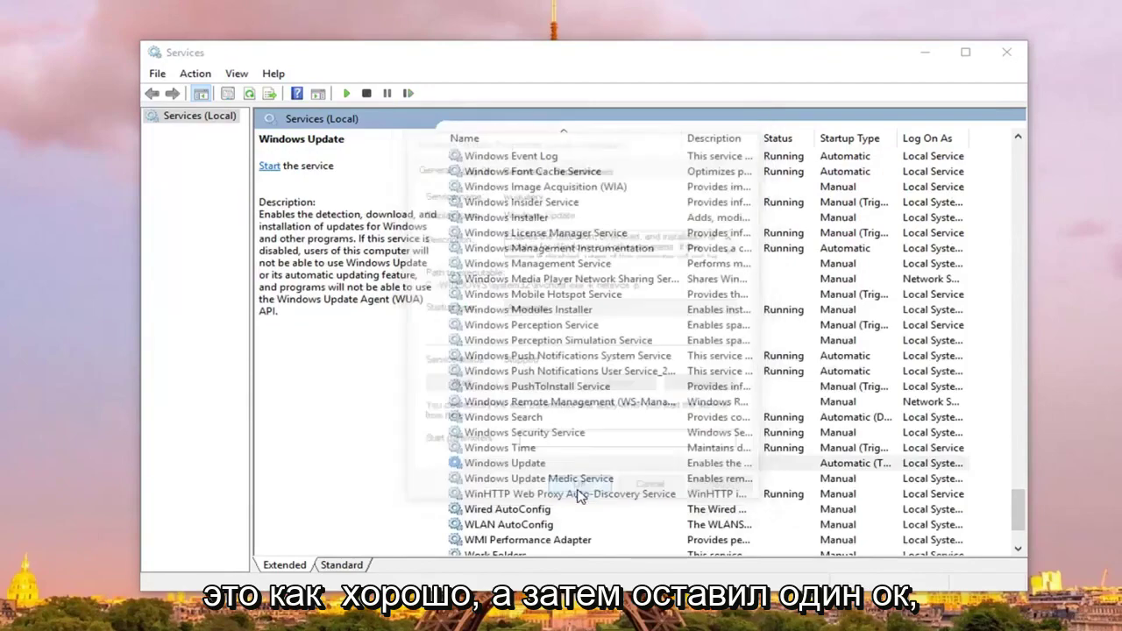
left_click(926, 52)
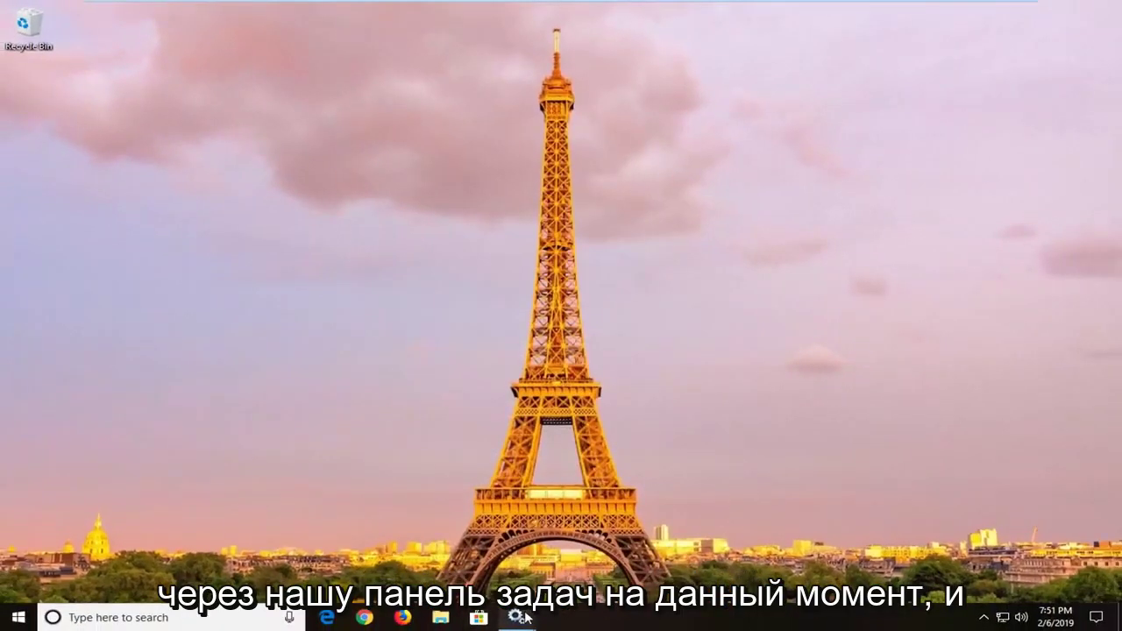
Open File Explorer from search and show This PC's drives.
mouse_move(524, 625)
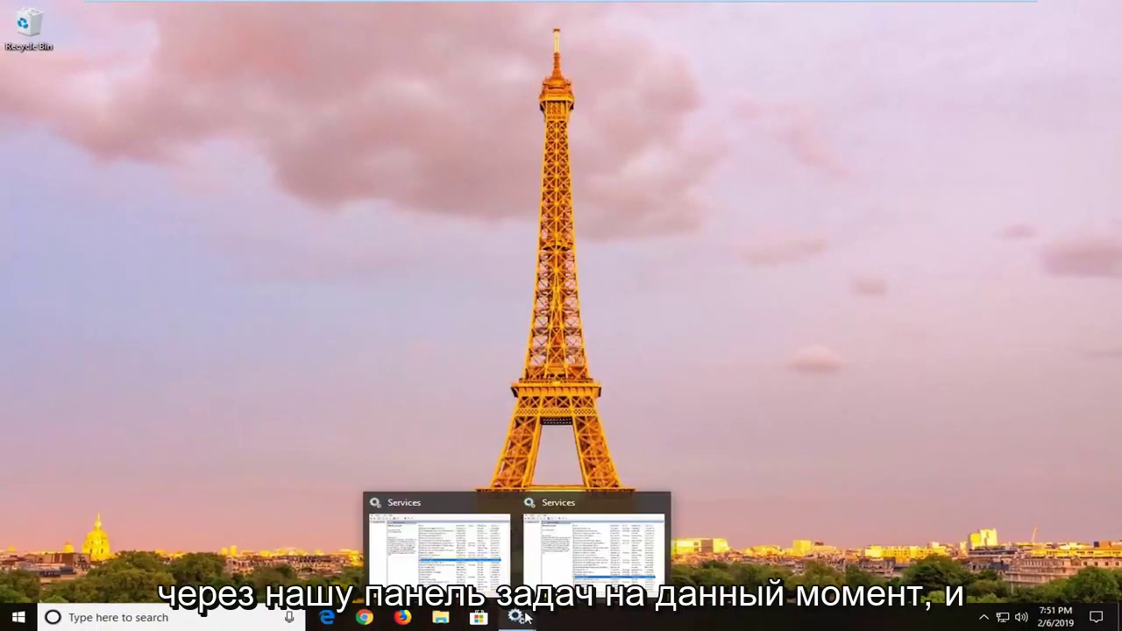
left_click(14, 612)
type("file ex")
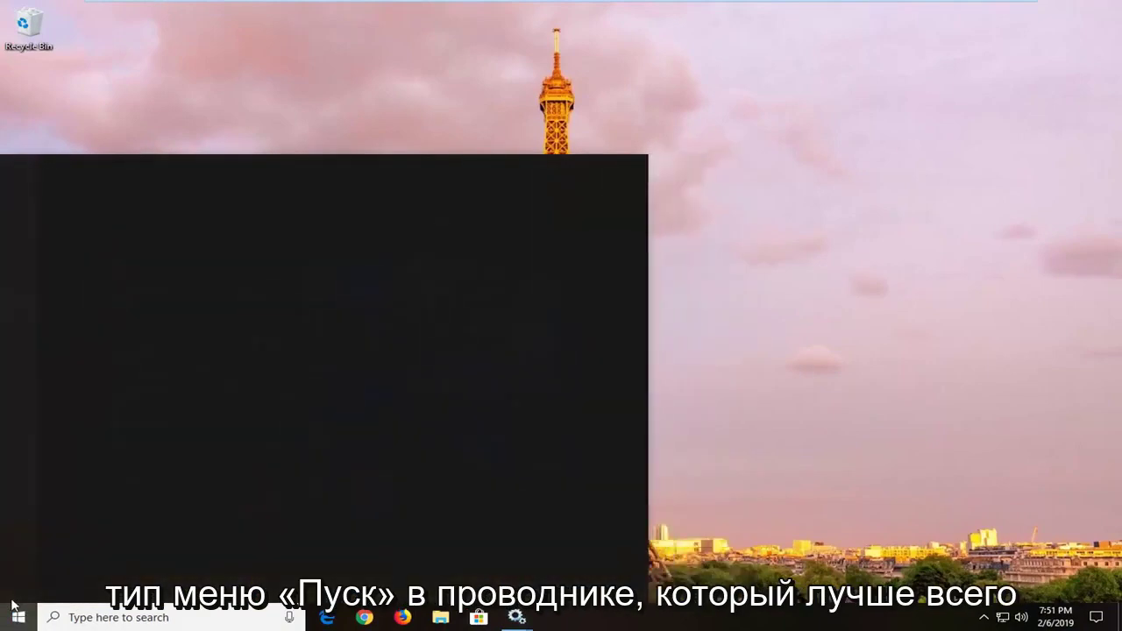
type("plorer")
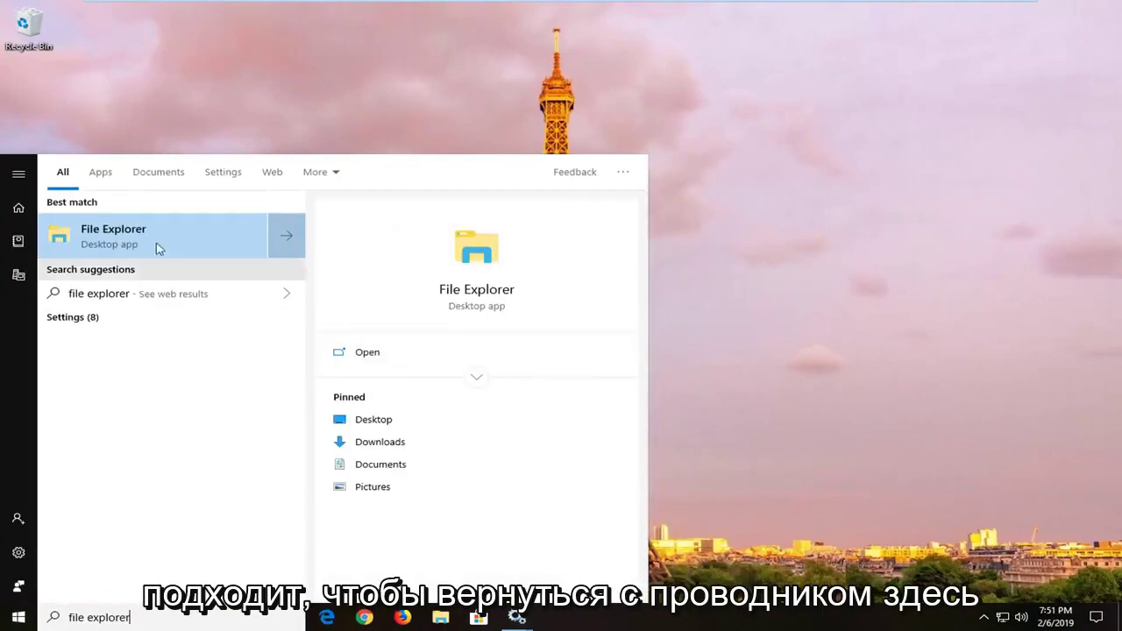
left_click(136, 244)
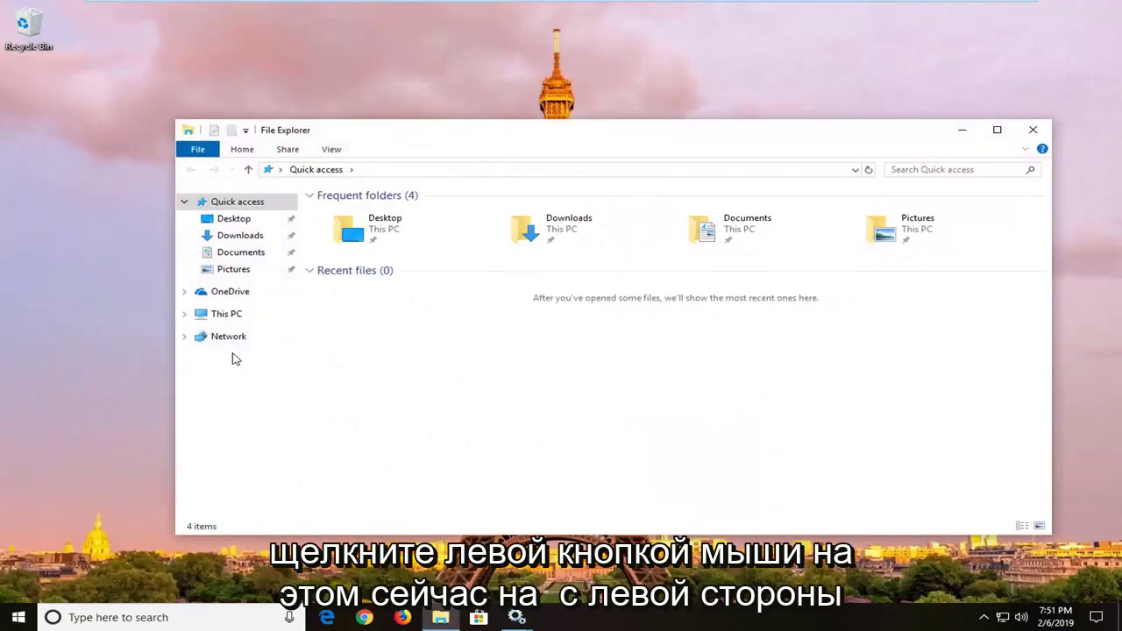
left_click(227, 317)
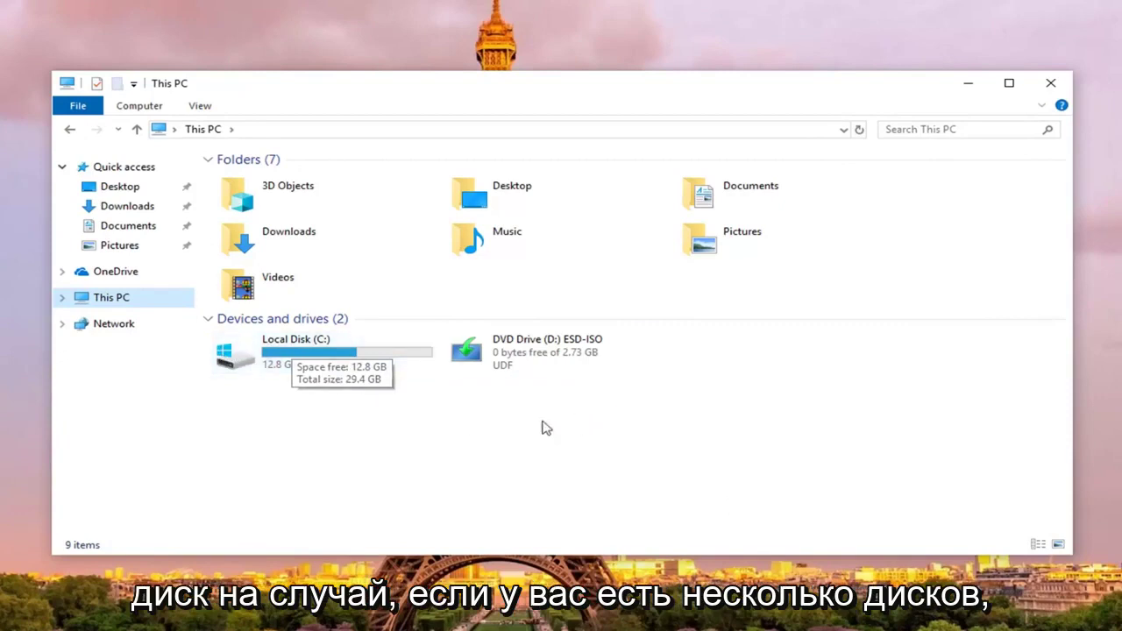
Browse to C:\Windows\SoftwareDistribution\Download and select the first cached update folder.
double_click(295, 359)
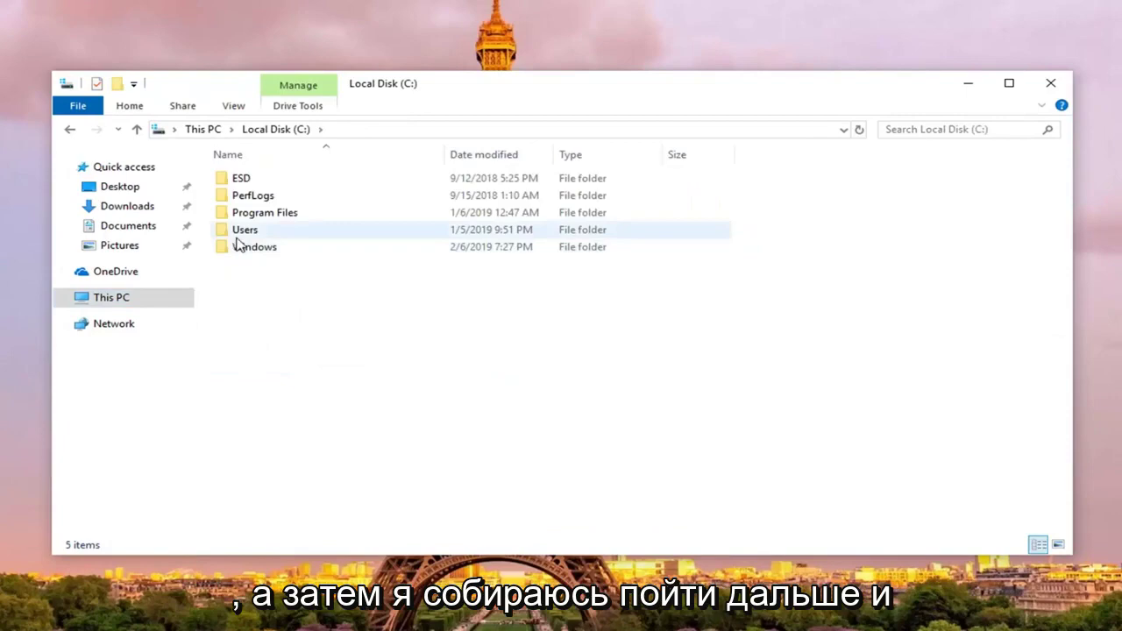
double_click(246, 249)
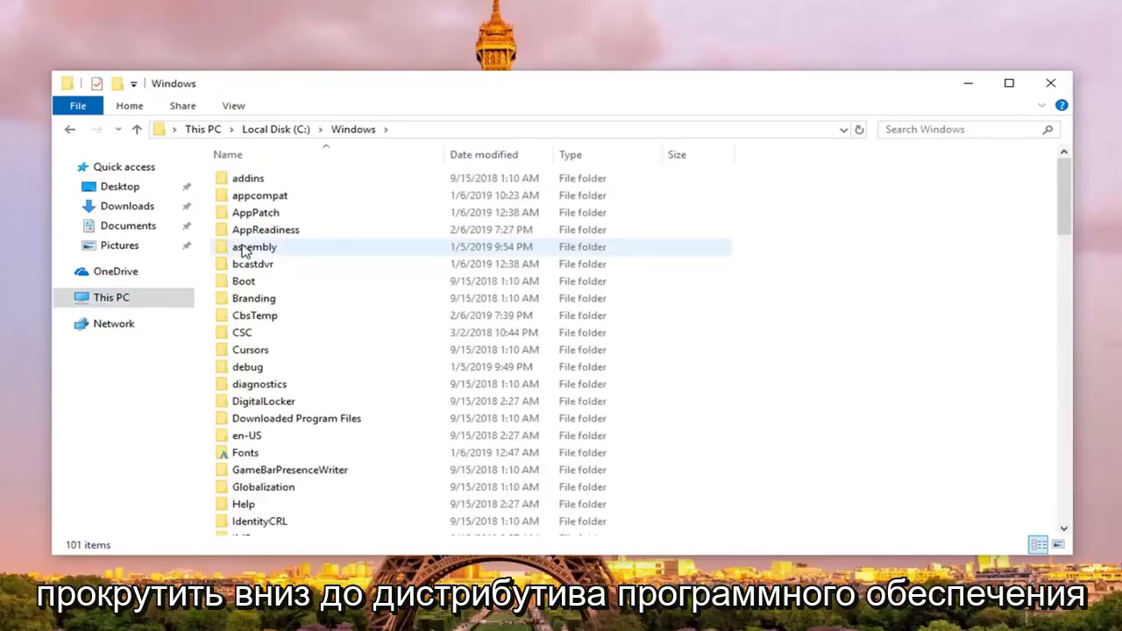
scroll(251, 263, "down", 15)
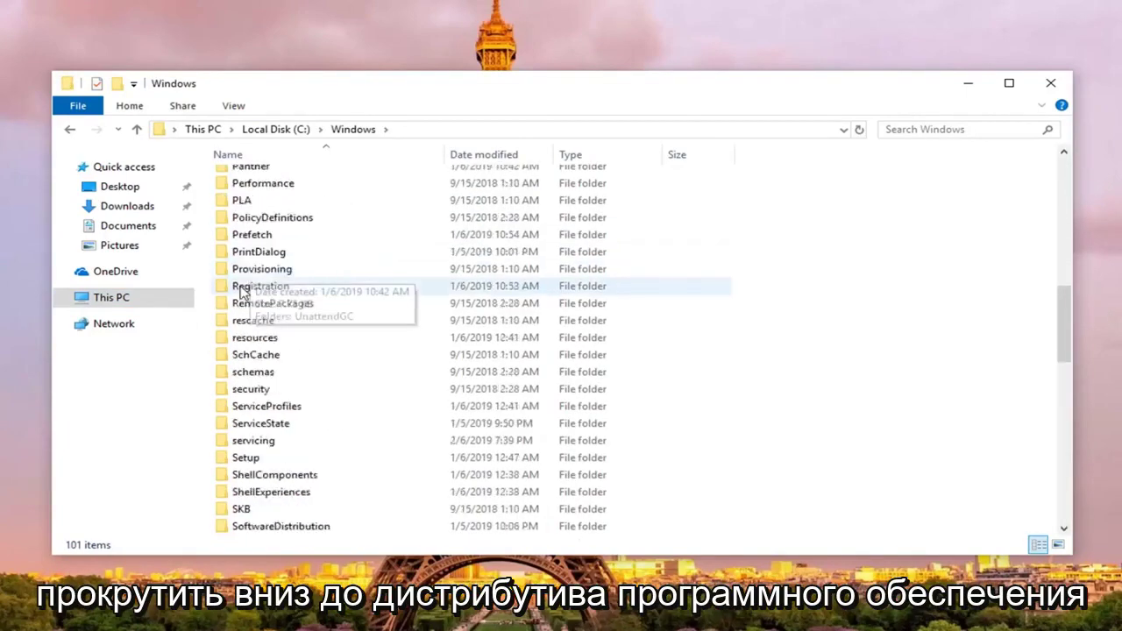
scroll(280, 491, "down", 1)
left_click(284, 480)
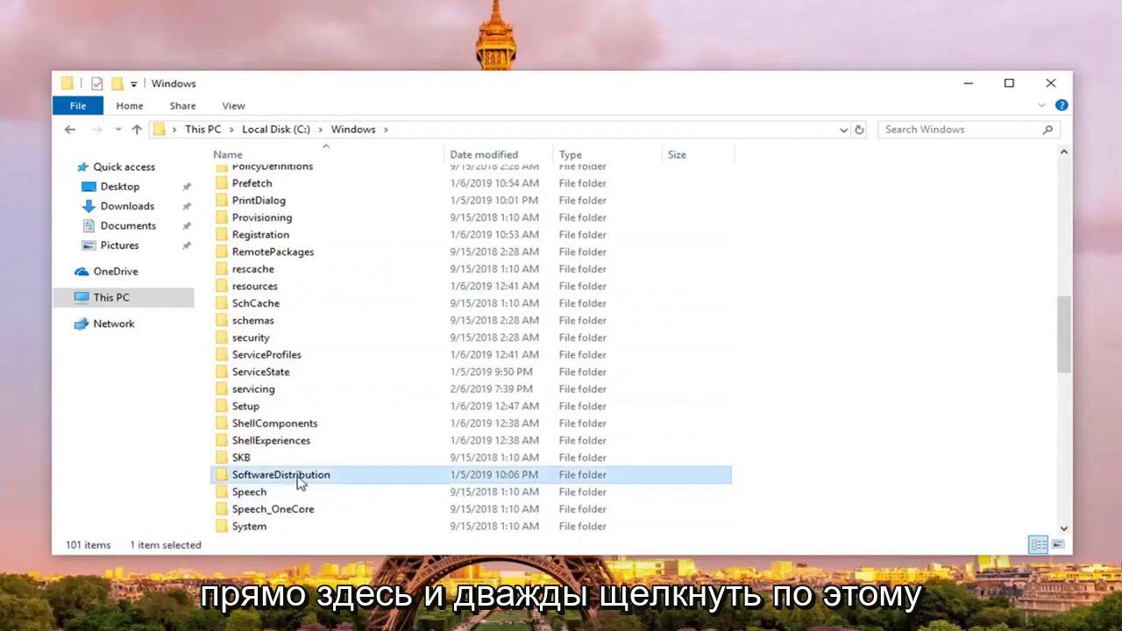
double_click(299, 481)
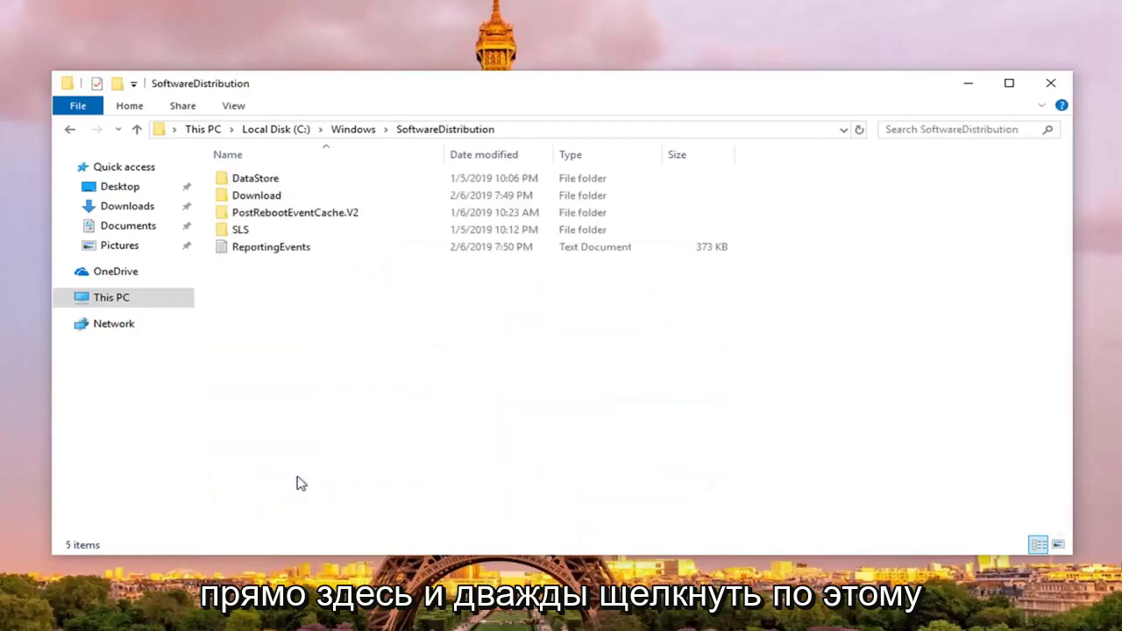
double_click(257, 197)
key("Down")
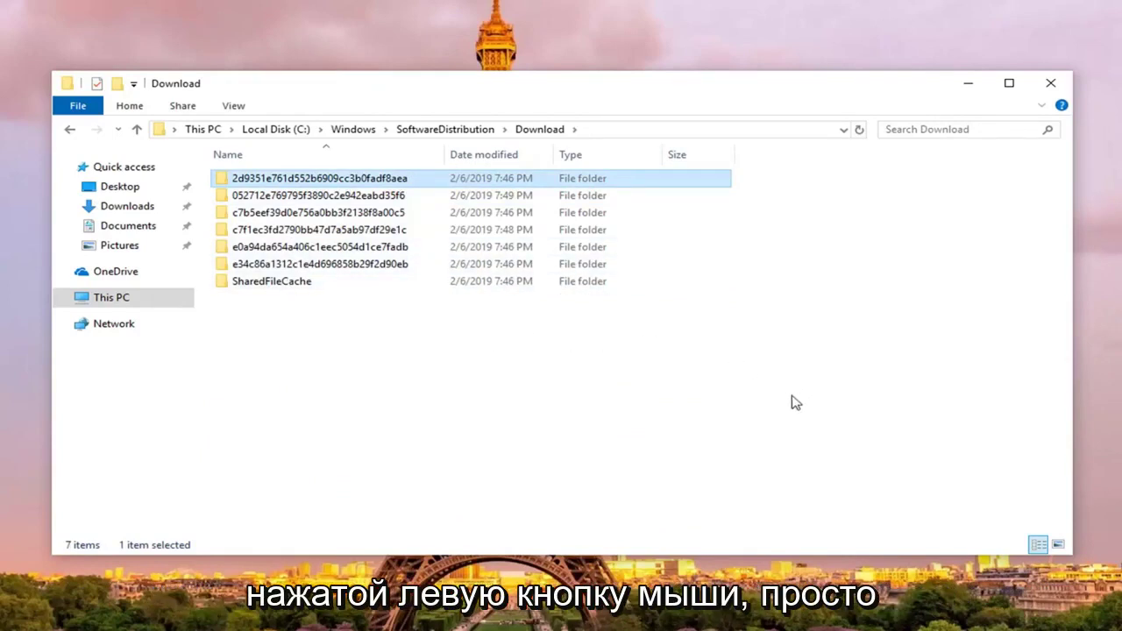
Delete all seven cached update folders in Download and close File Explorer.
left_click_drag(792, 397, 372, 175)
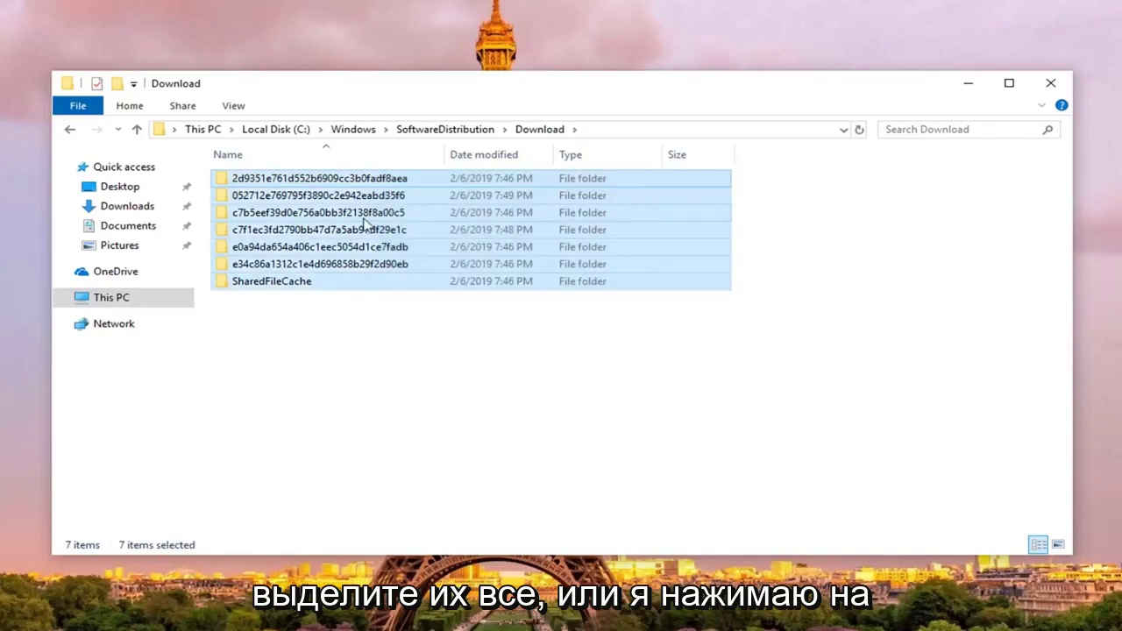
right_click(332, 208)
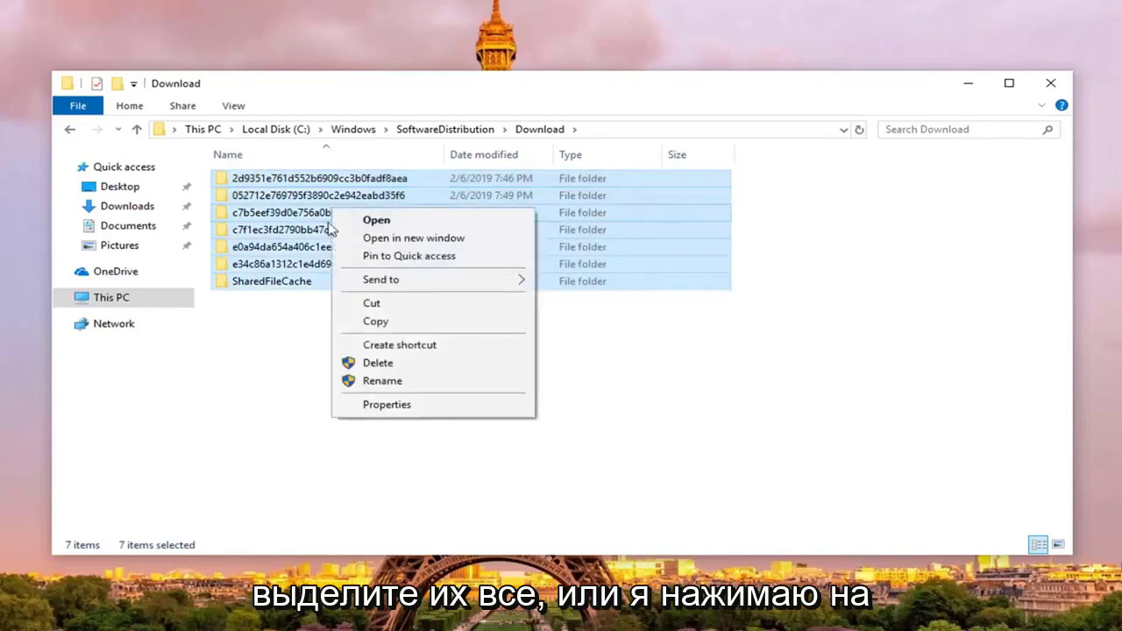
left_click(370, 363)
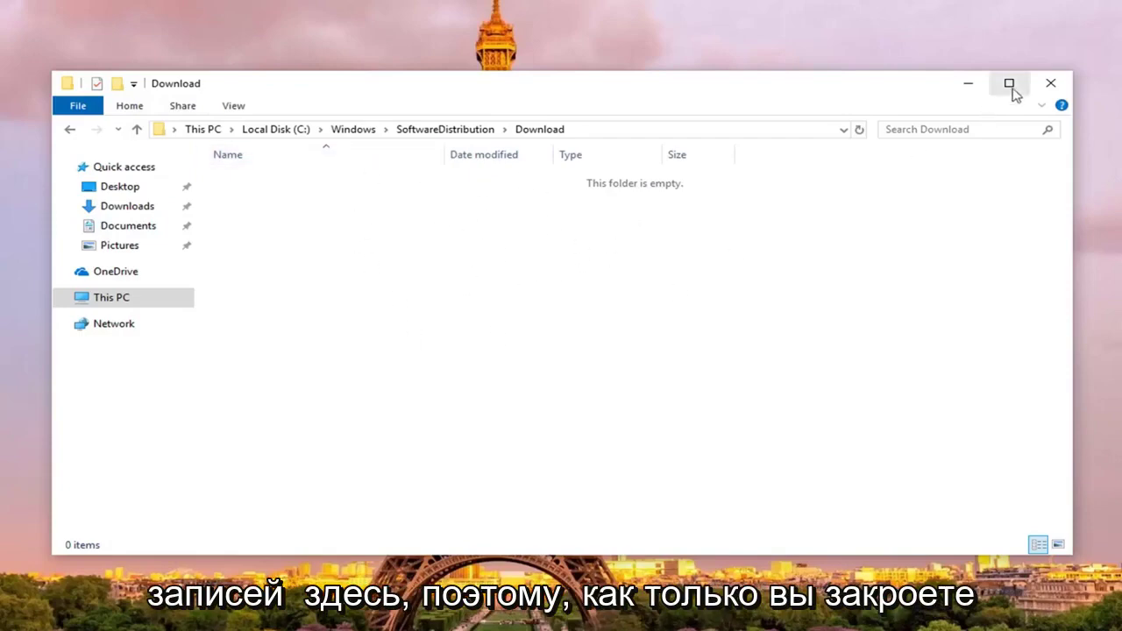
left_click(1051, 82)
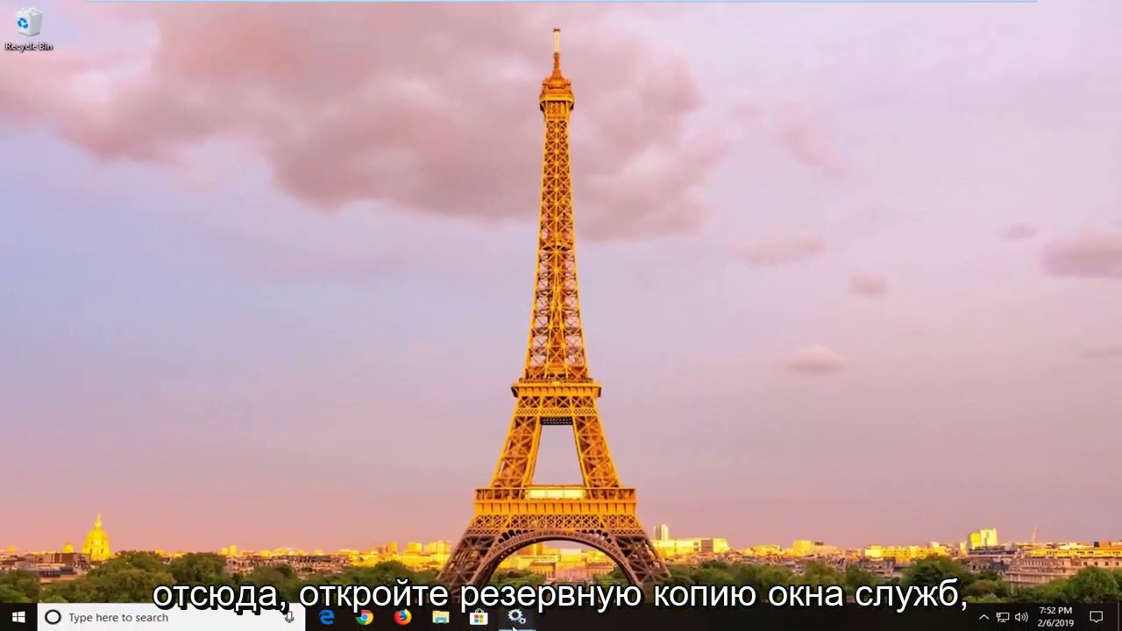
Restore Services and set the Windows Update service's startup type to Automatic.
mouse_move(502, 624)
left_click(455, 579)
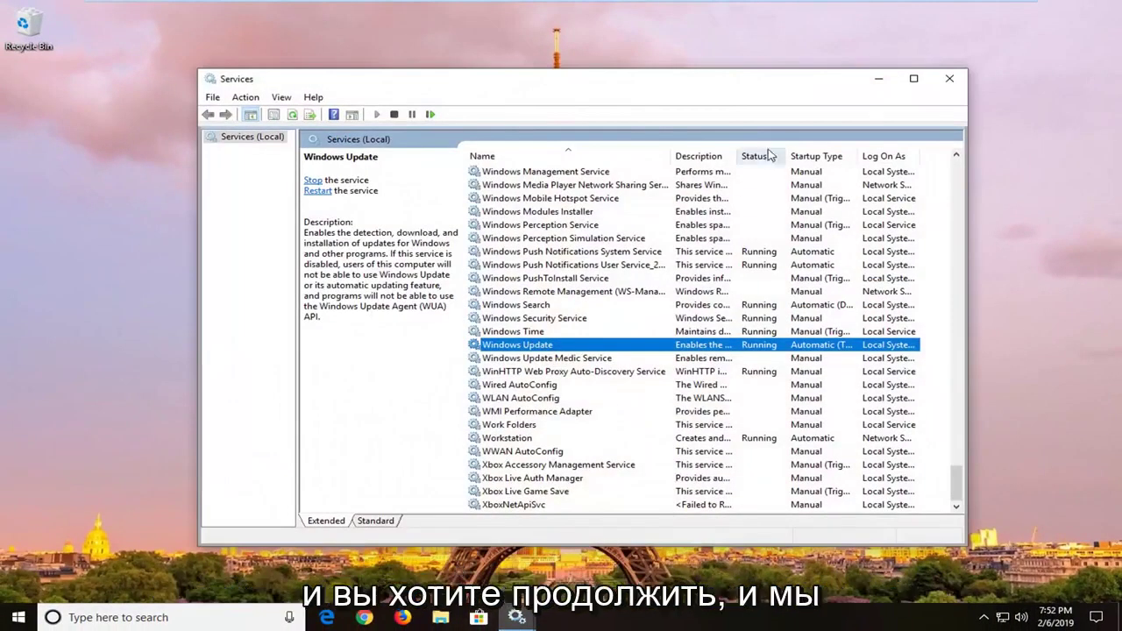
double_click(527, 348)
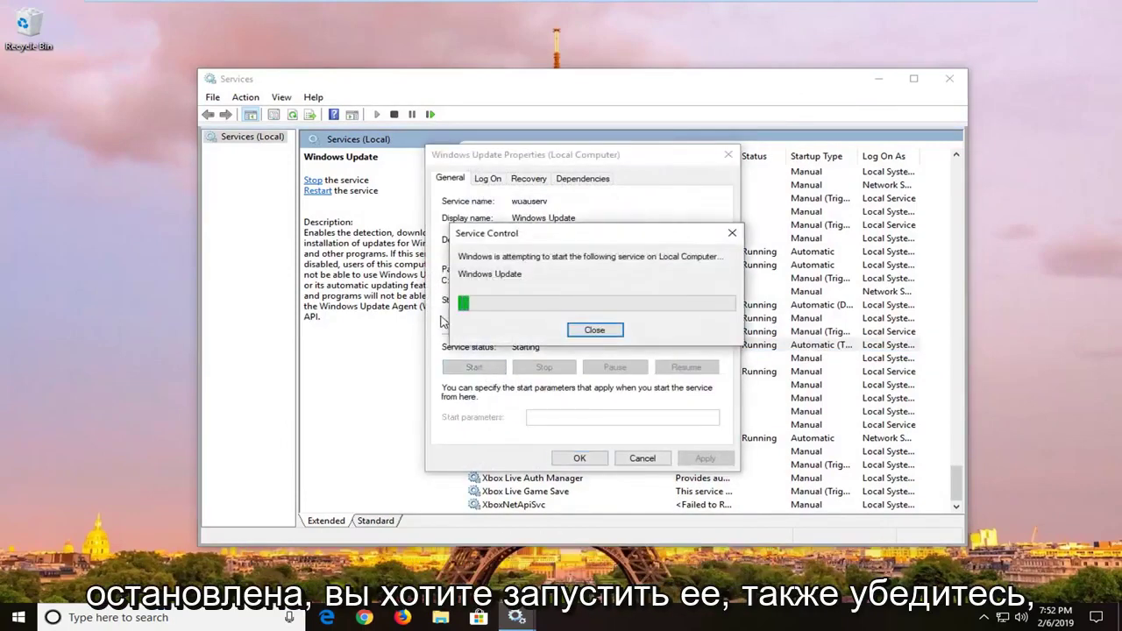
left_click(509, 303)
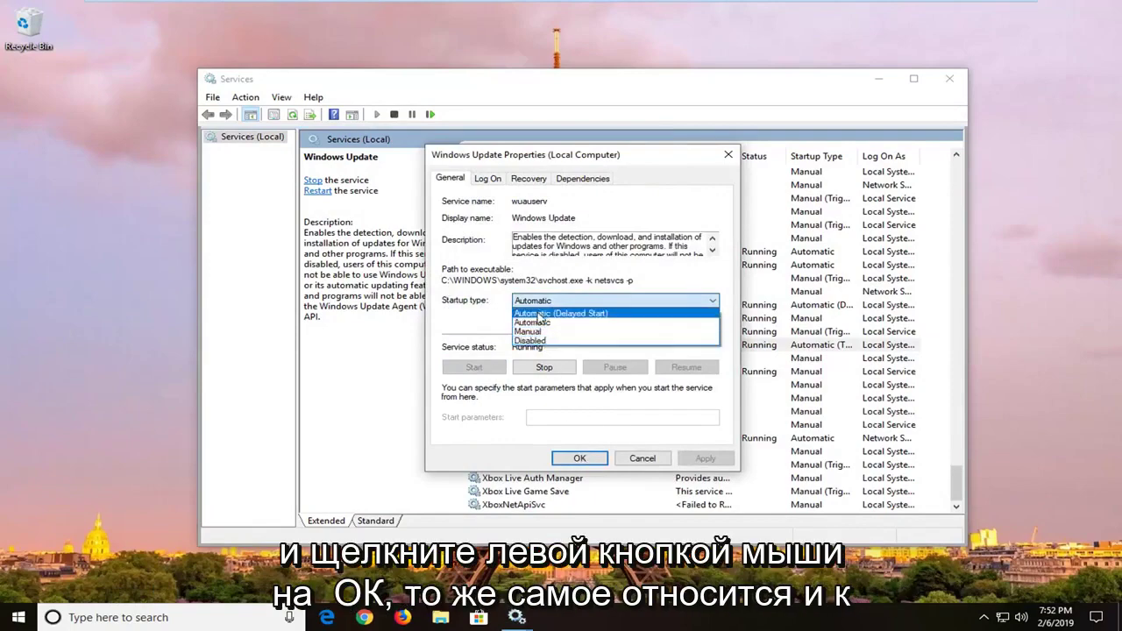
left_click(539, 322)
left_click(589, 458)
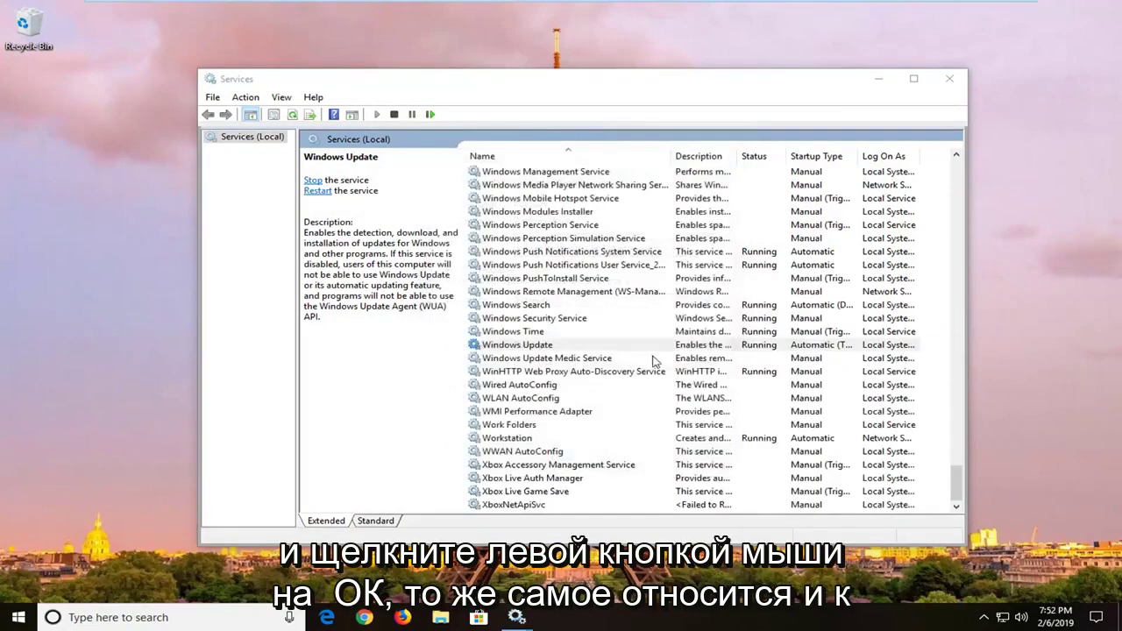
Start BITS, keeping Automatic (Delayed Start) startup, then close Services.
scroll(653, 359, "up", 20)
left_click_drag(956, 331, 955, 167)
double_click(565, 306)
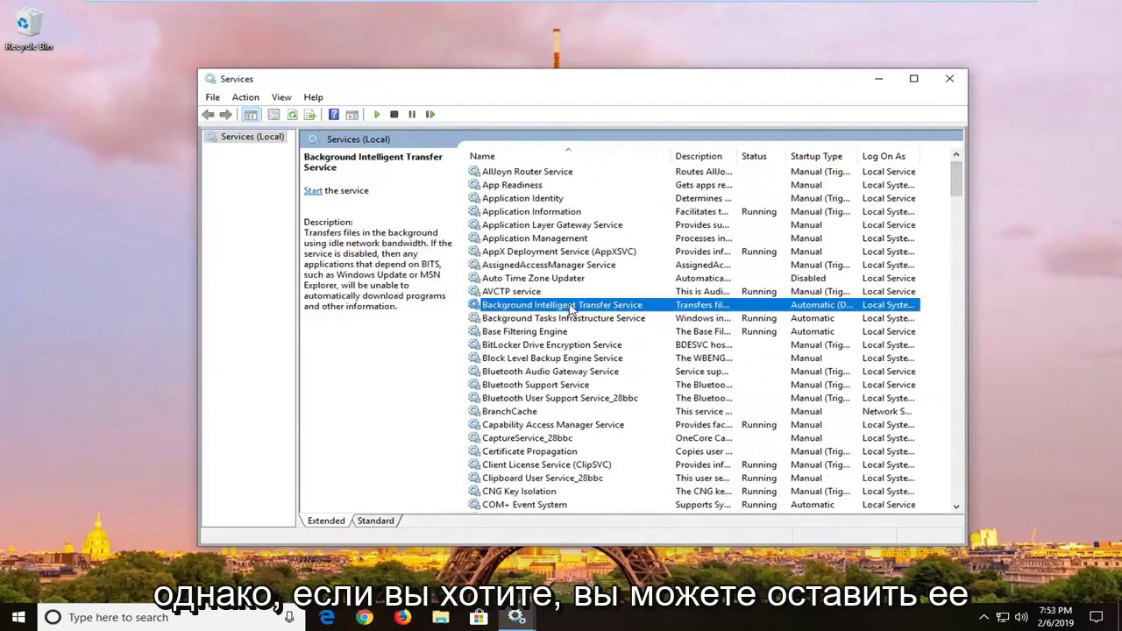
left_click(543, 302)
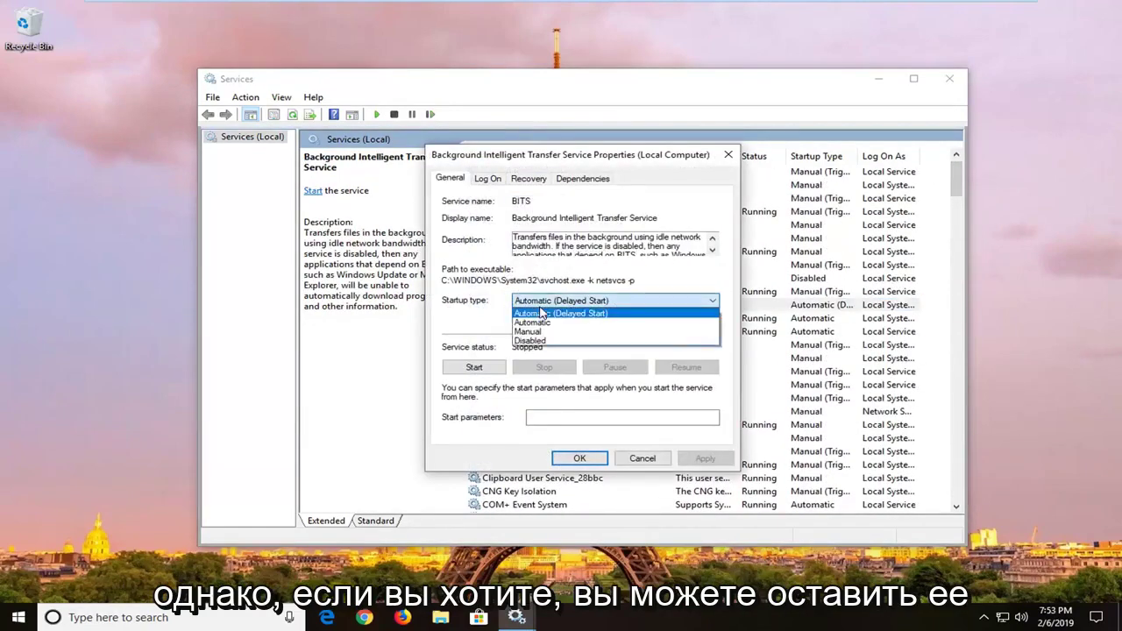
left_click(475, 312)
left_click(538, 304)
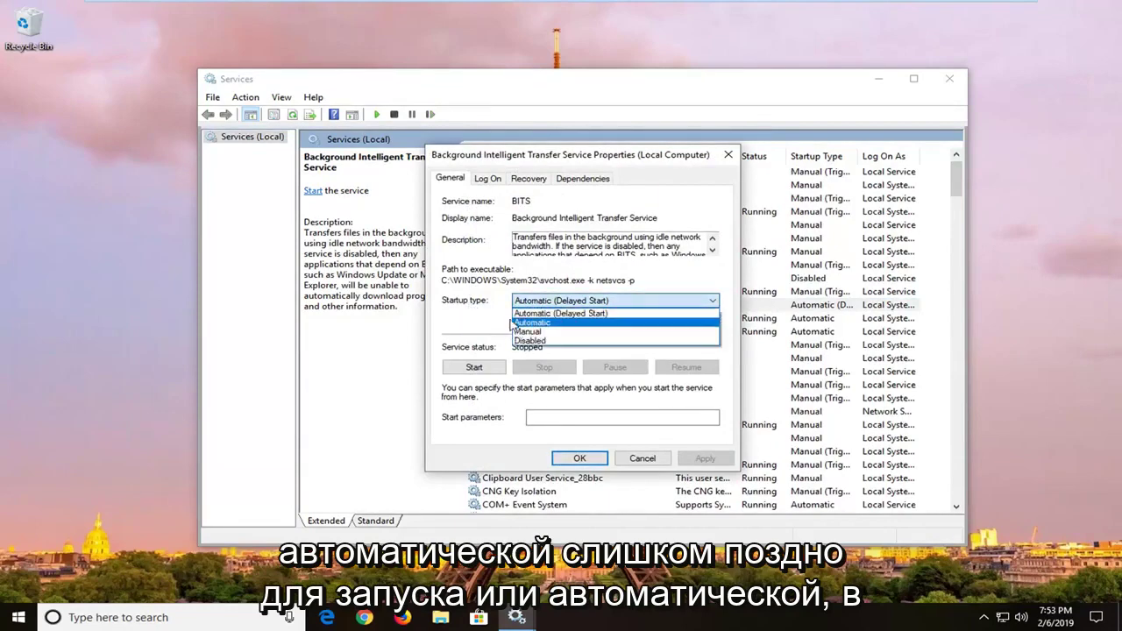
left_click(478, 328)
left_click(474, 366)
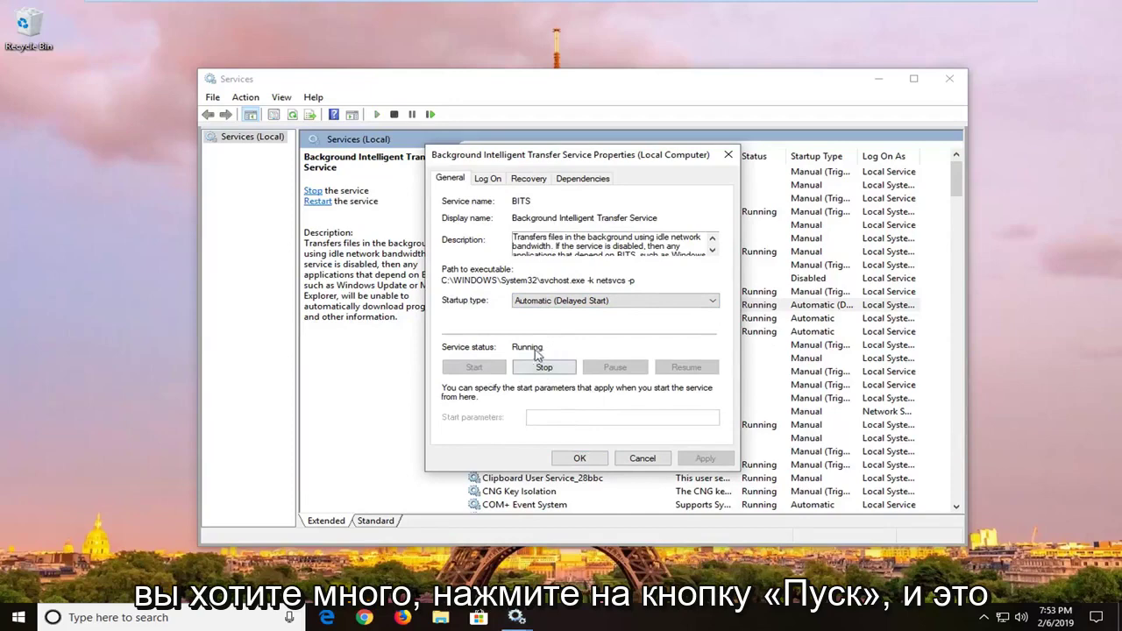
left_click(575, 459)
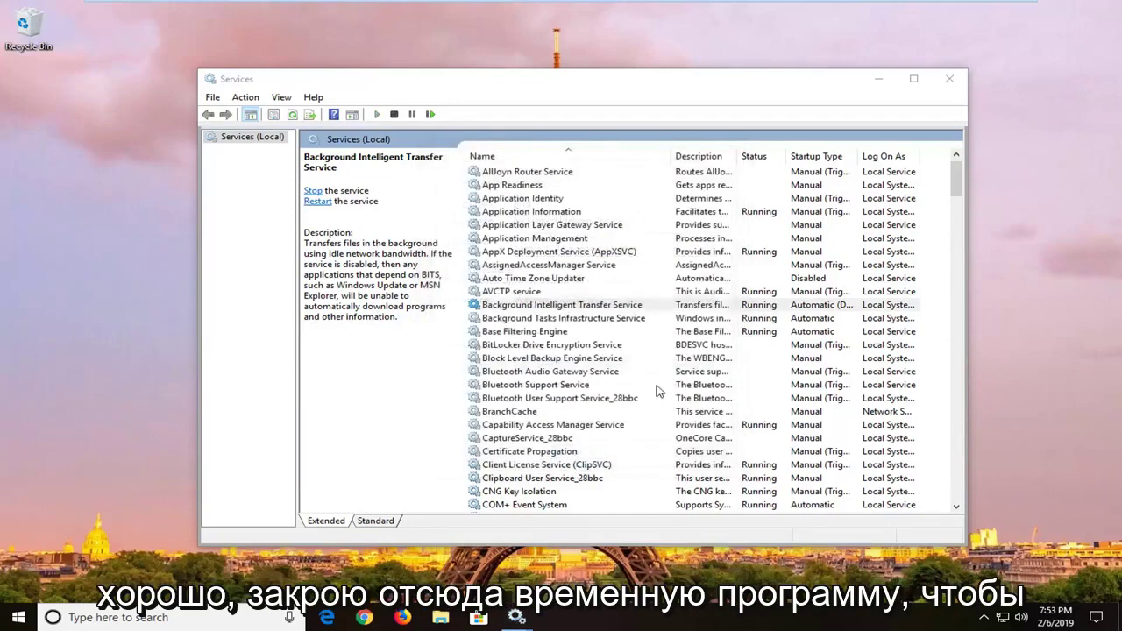
left_click(947, 84)
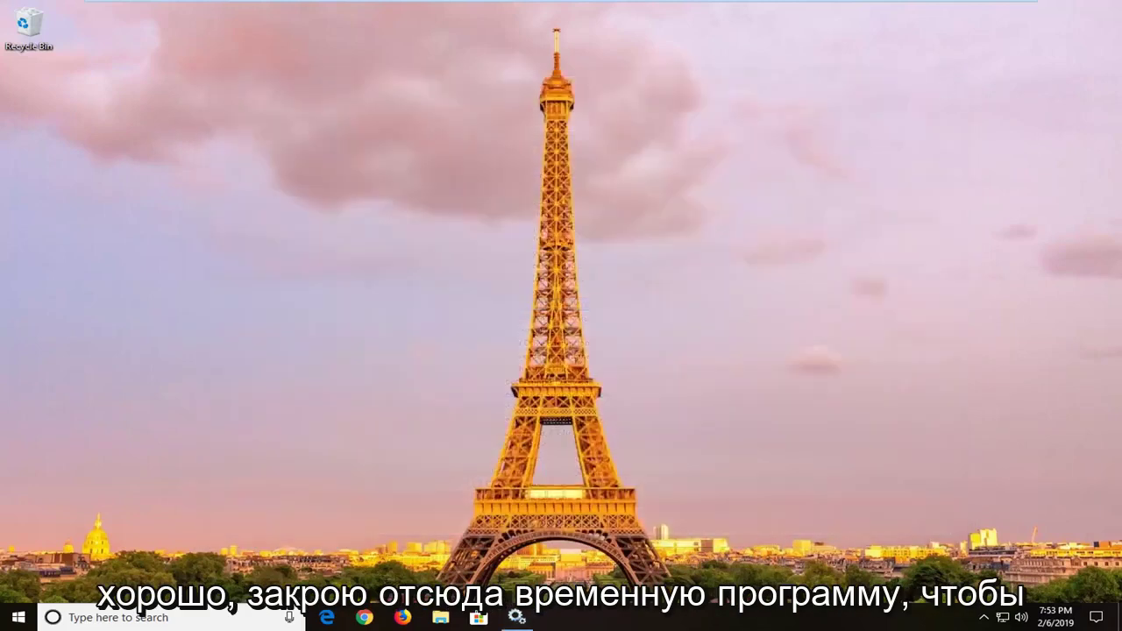